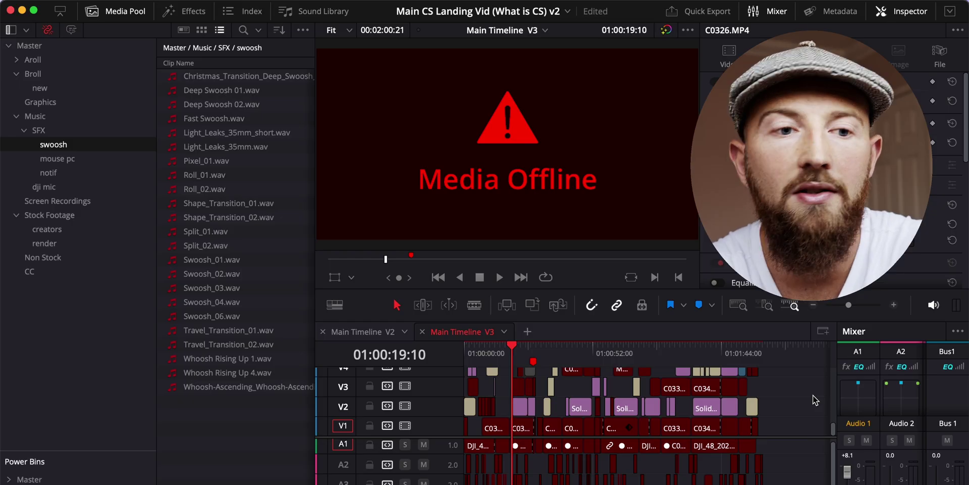
# Relink the Master bin's clips by searching the CS Intro 2 > Assets folder.
pyautogui.rightClick(44, 46)
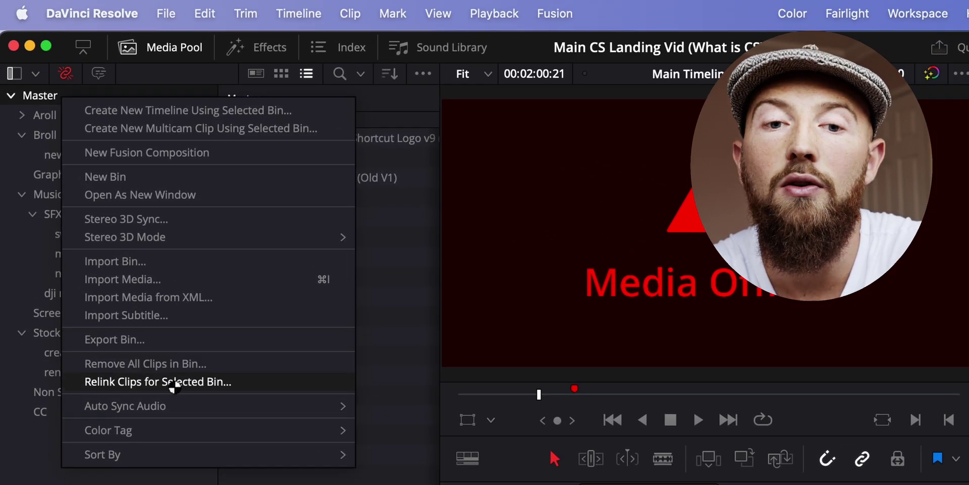
pyautogui.click(174, 382)
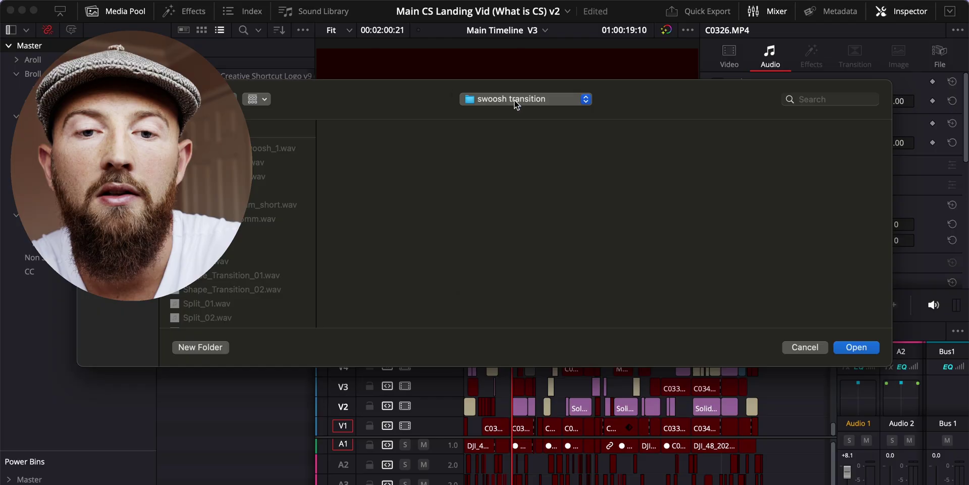
pyautogui.click(732, 176)
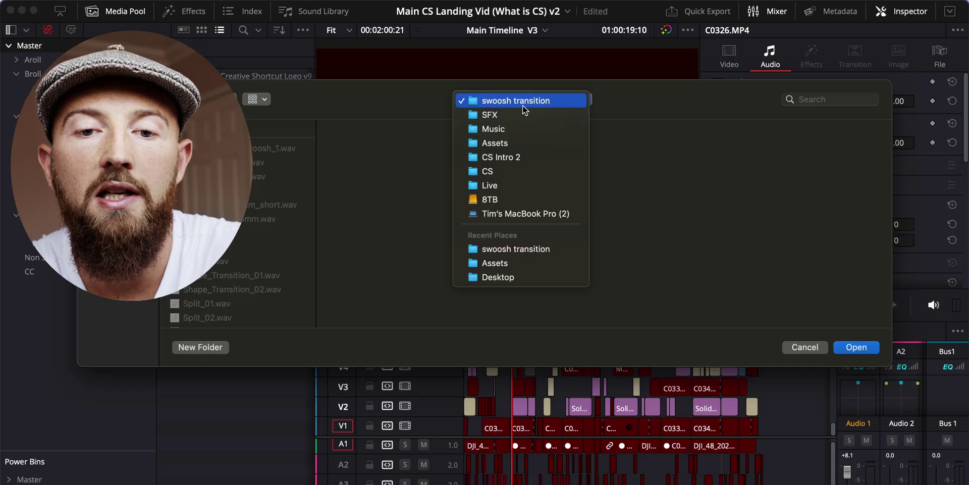
pyautogui.click(505, 157)
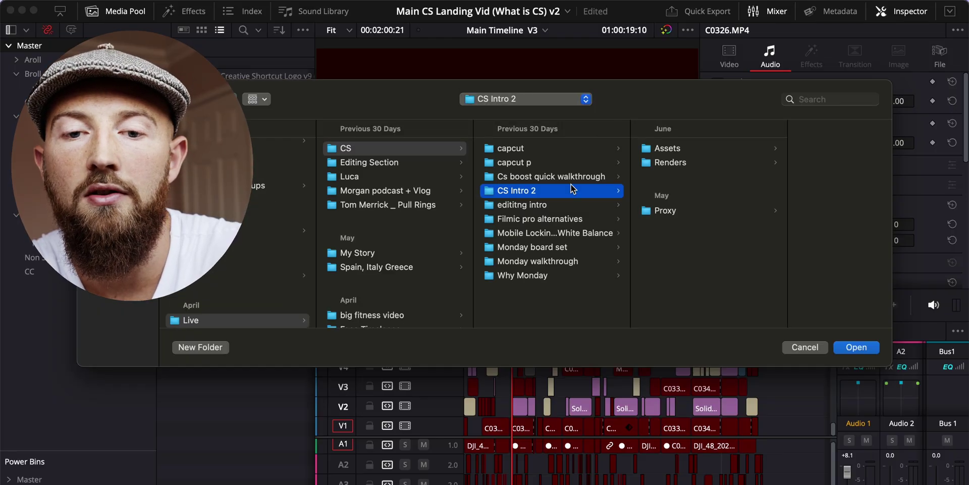
pyautogui.click(714, 149)
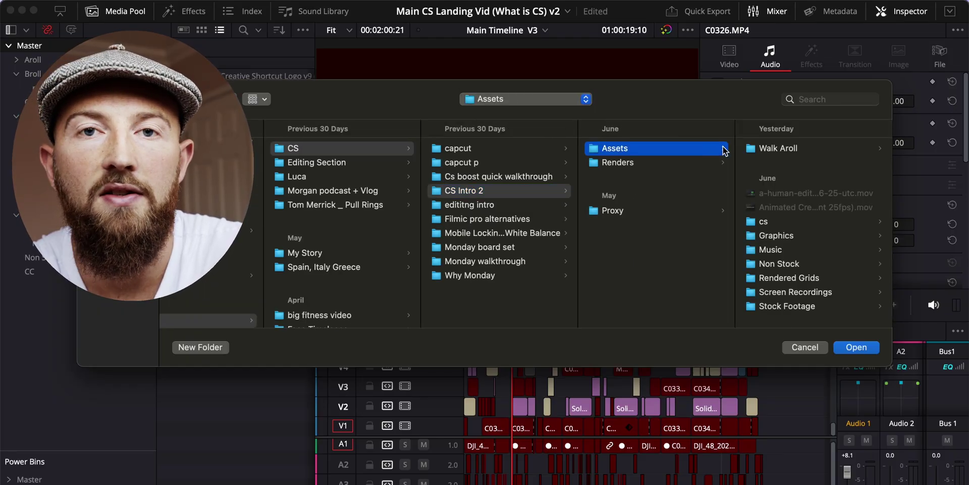
pyautogui.click(856, 346)
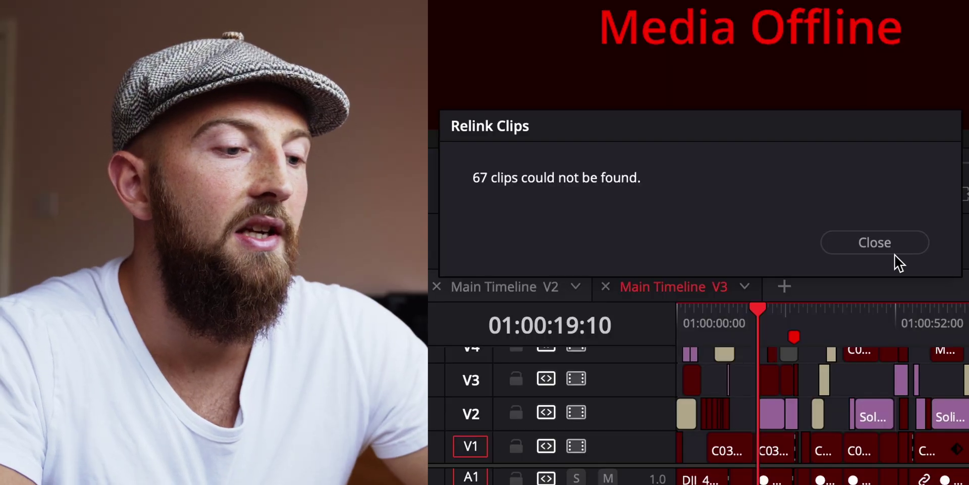
# Run a comprehensive search after 67 clips are not found, leaving 17 still missing.
pyautogui.click(590, 309)
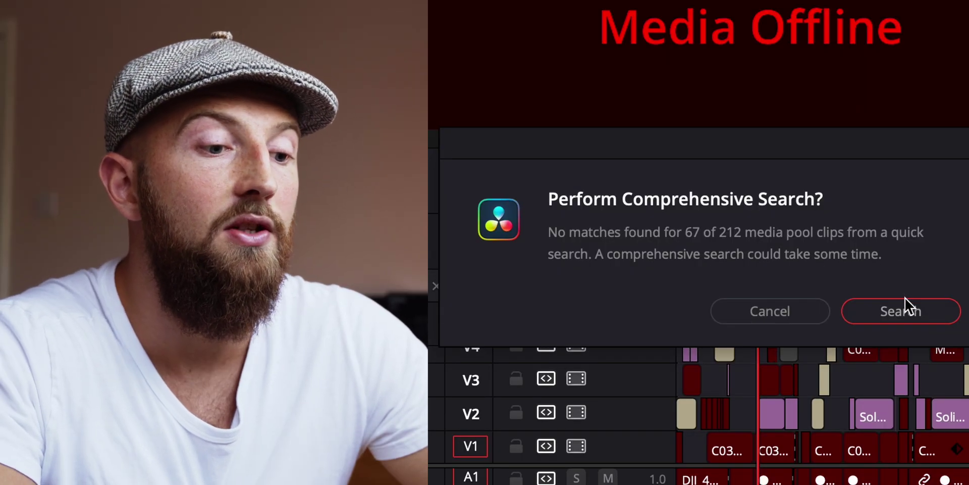
pyautogui.click(902, 306)
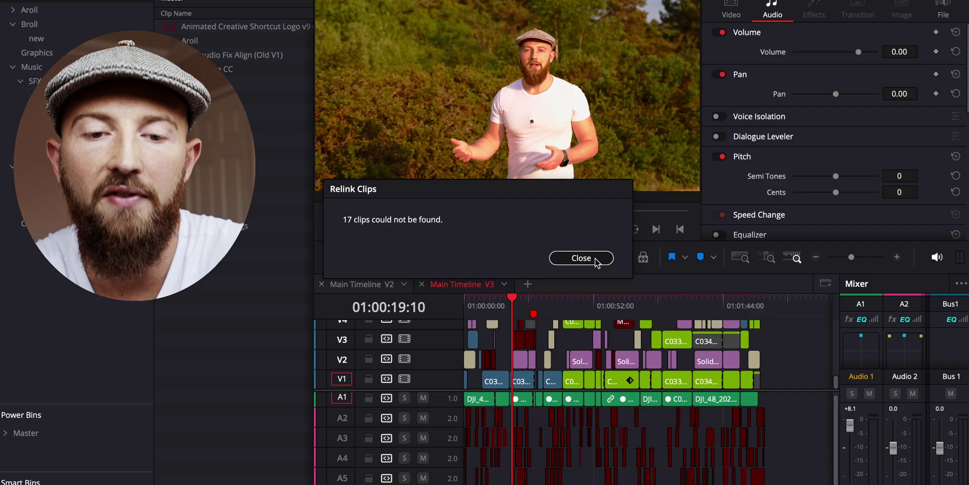
pyautogui.click(580, 258)
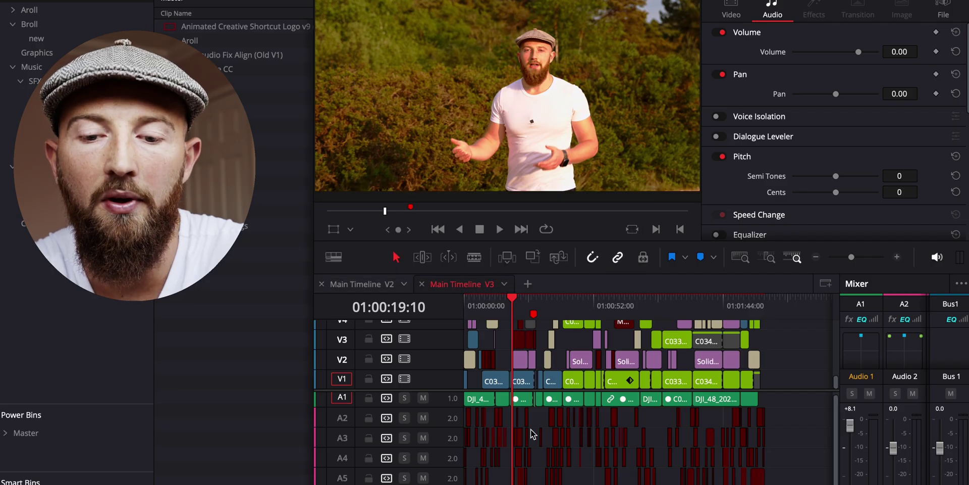
# Find the offline Swoosh_02.wav timeline clip on track A5 in the media pool.
pyautogui.scroll(10, 534, 434)
pyautogui.scroll(2, 534, 434)
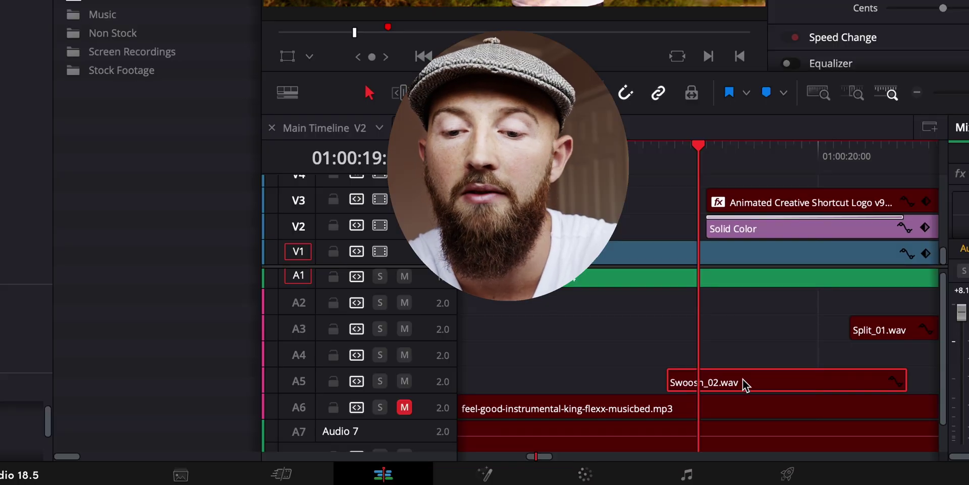
pyautogui.rightClick(743, 385)
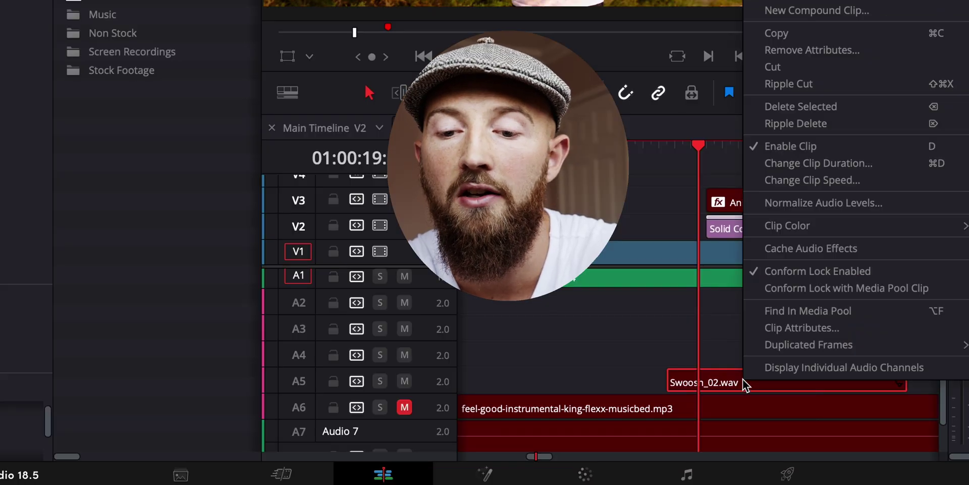
pyautogui.click(820, 312)
# Replace the media pool clip with Swoosh_02.wav from the swoosh transition folder.
pyautogui.rightClick(126, 52)
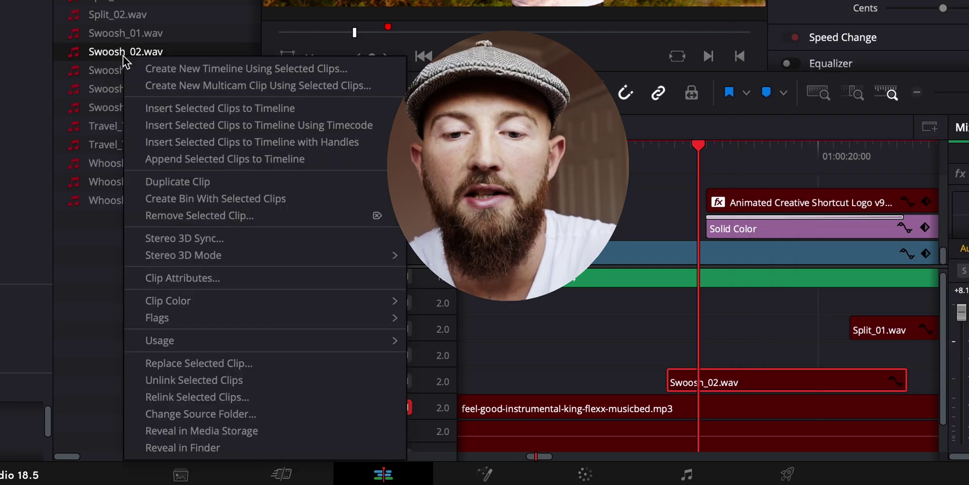
pyautogui.click(218, 363)
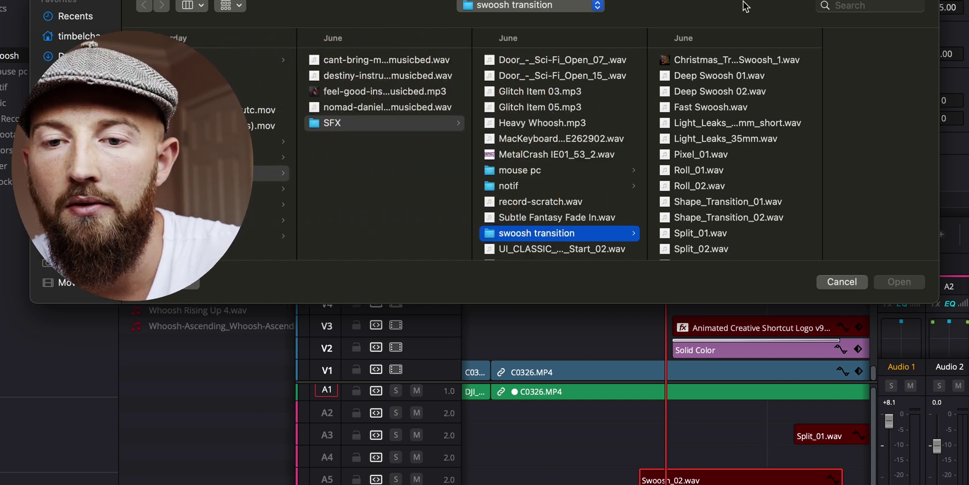
pyautogui.moveTo(718, 23); pyautogui.dragTo(762, 0)
pyautogui.scroll(-5, 760, 161)
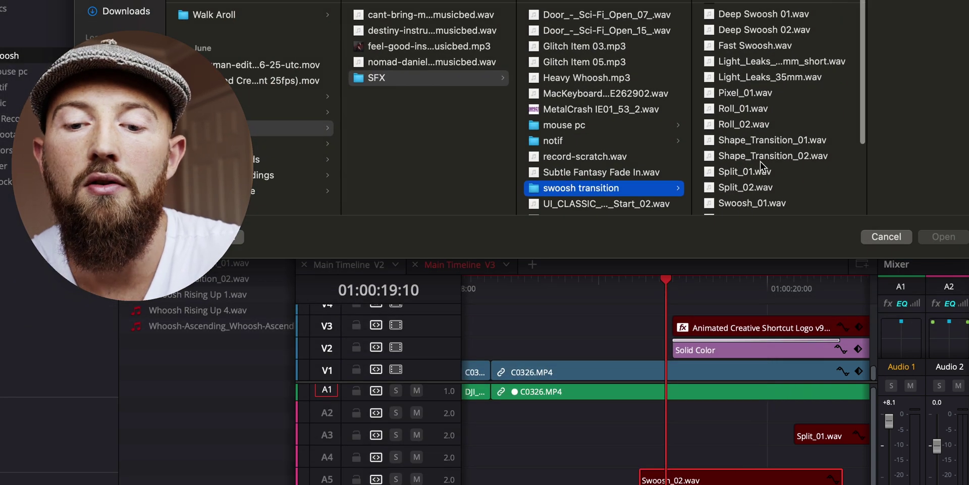
pyautogui.click(771, 108)
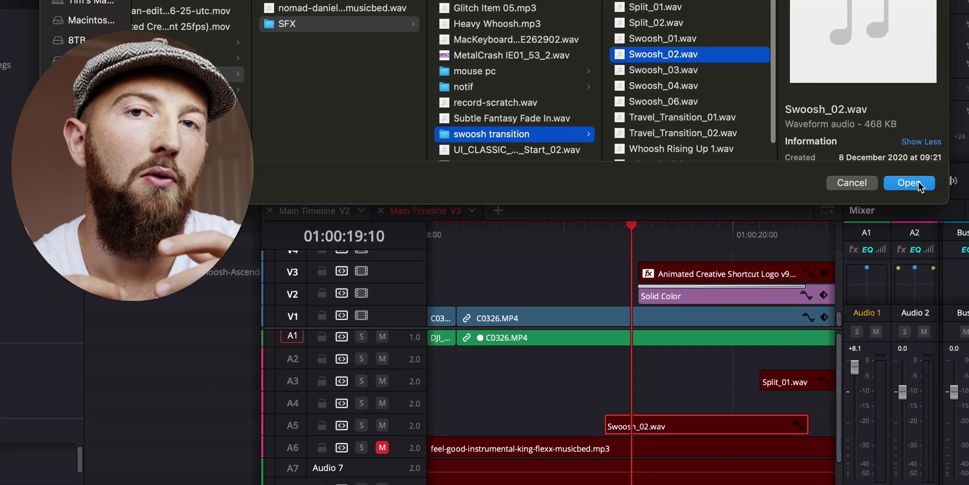
pyautogui.click(943, 236)
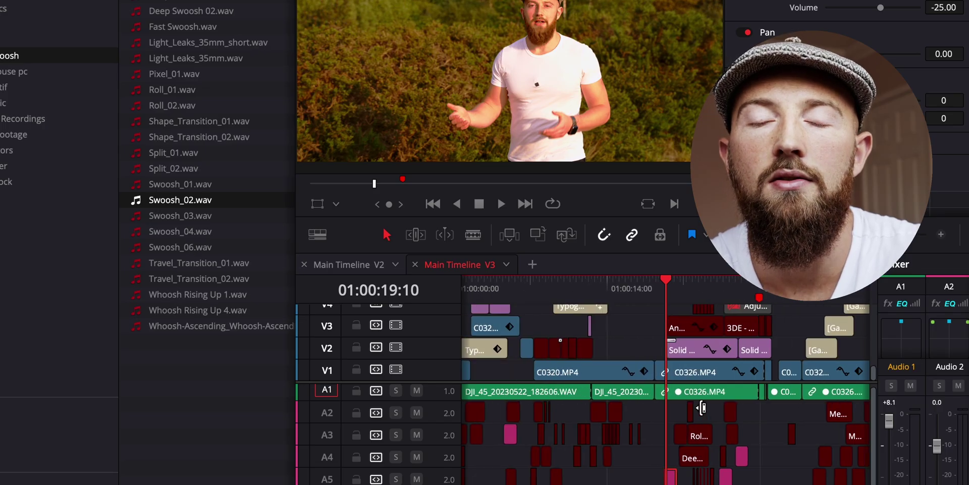
pyautogui.scroll(-1, 703, 412)
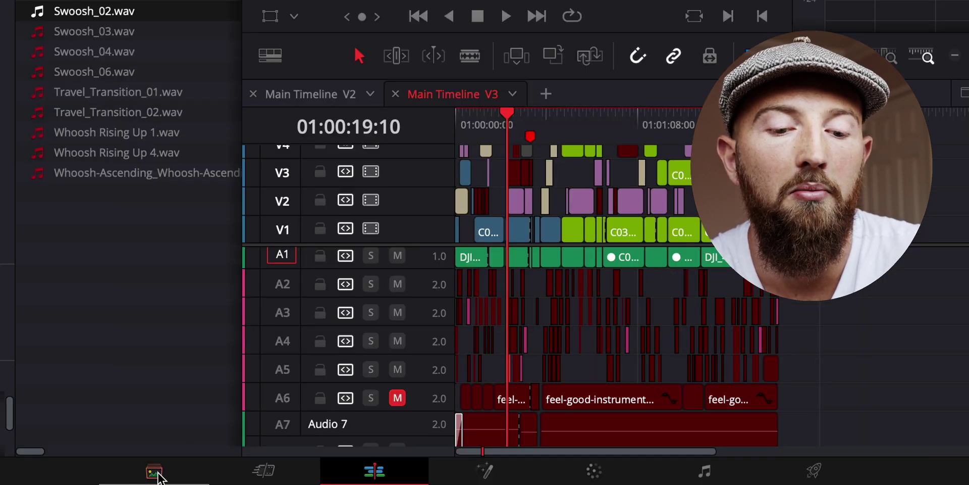
# Zoom the timeline out, go to the Media page, and inspect Swoosh_06.wav's options.
pyautogui.click(153, 472)
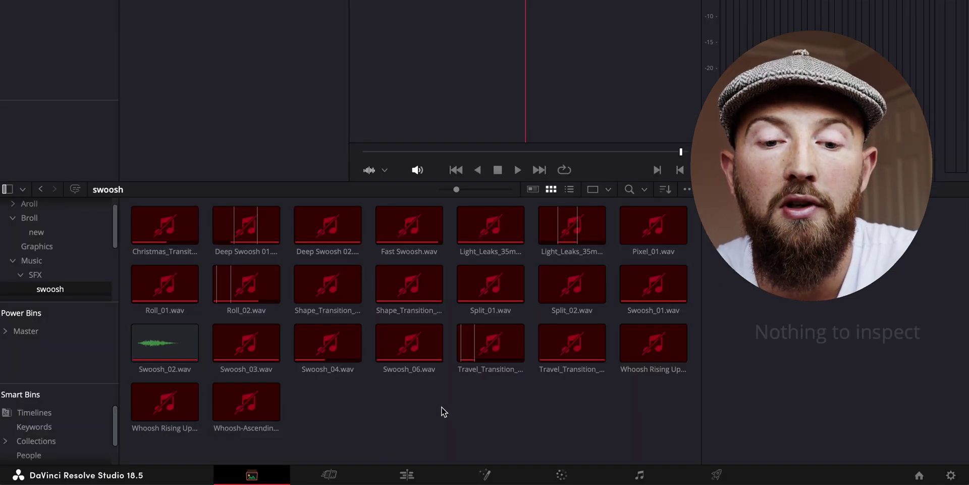
pyautogui.click(427, 348)
pyautogui.rightClick(410, 334)
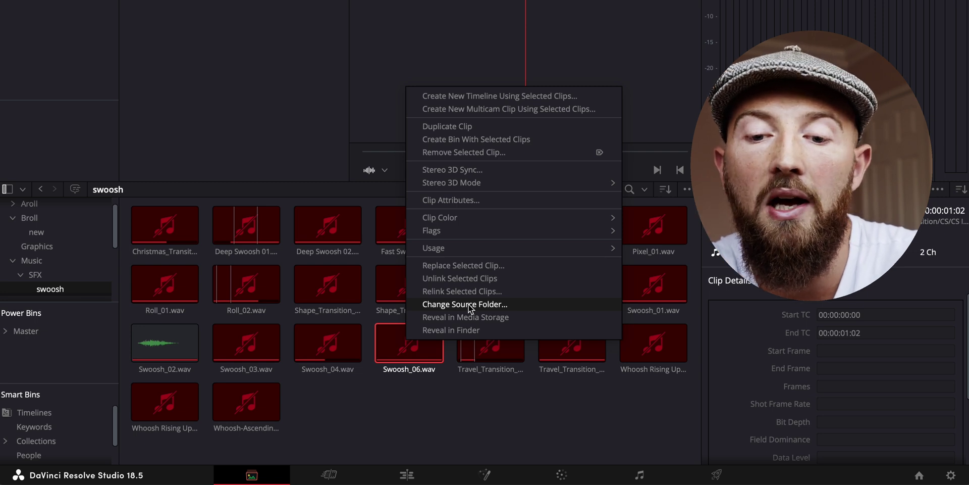
pyautogui.click(456, 411)
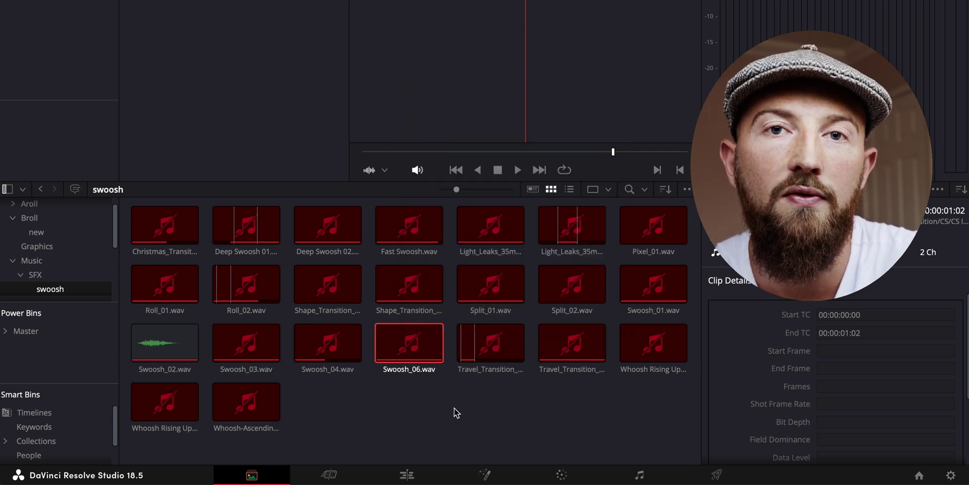
# Select all 23 clips in the swoosh bin.
pyautogui.moveTo(674, 419); pyautogui.dragTo(175, 238)
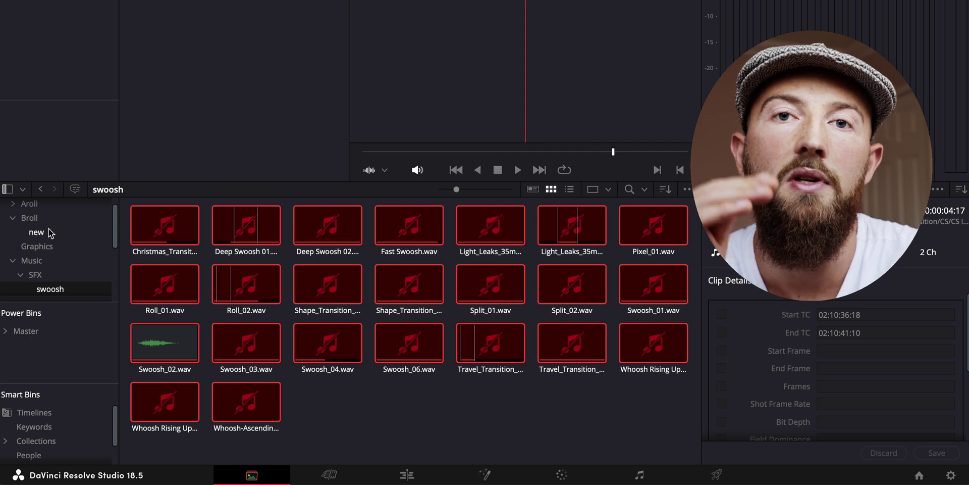
pyautogui.scroll(1, 48, 228)
pyautogui.scroll(-2, 46, 252)
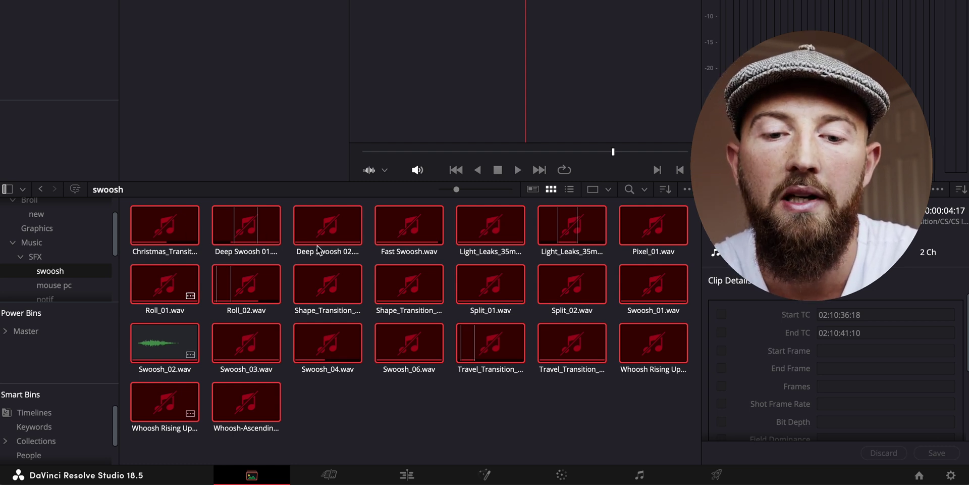
# Copy Swoosh_06.wav's broken folder path from the missing-media warning, then dismiss it.
pyautogui.click(371, 423)
pyautogui.rightClick(419, 344)
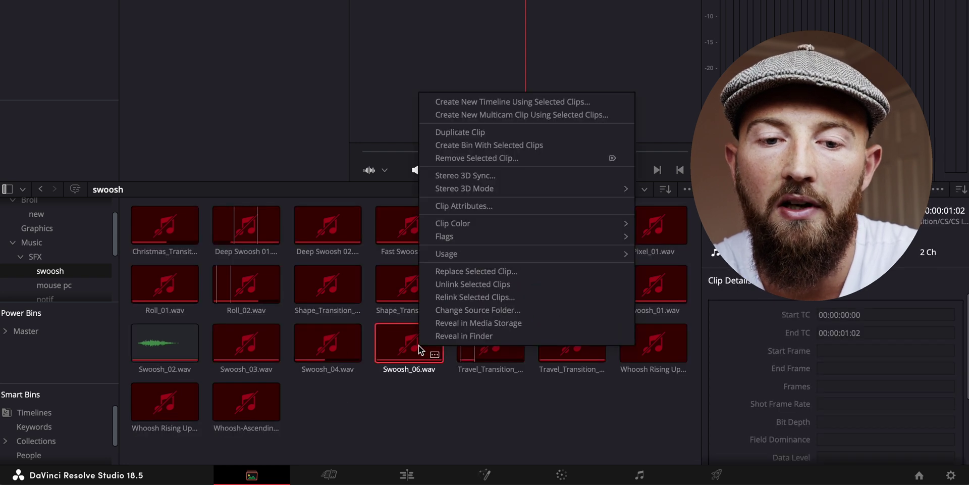
pyautogui.click(484, 335)
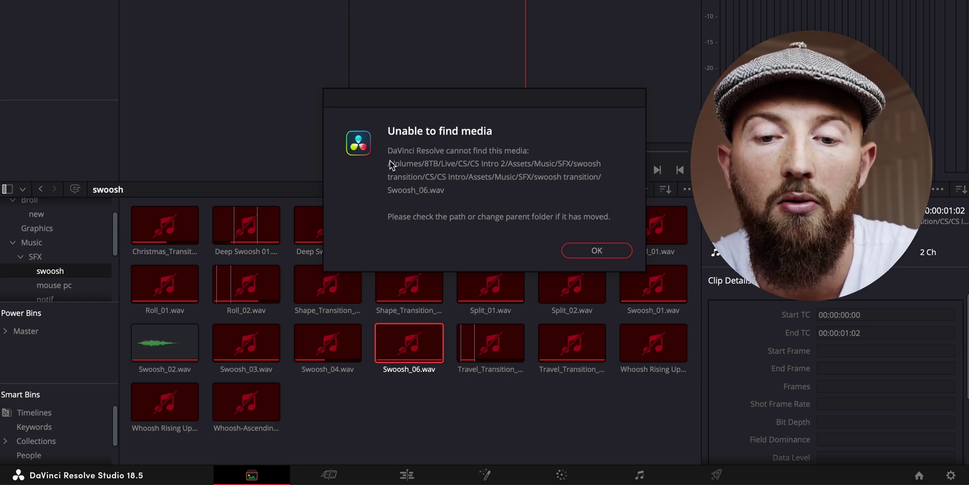
pyautogui.moveTo(397, 168); pyautogui.dragTo(386, 193)
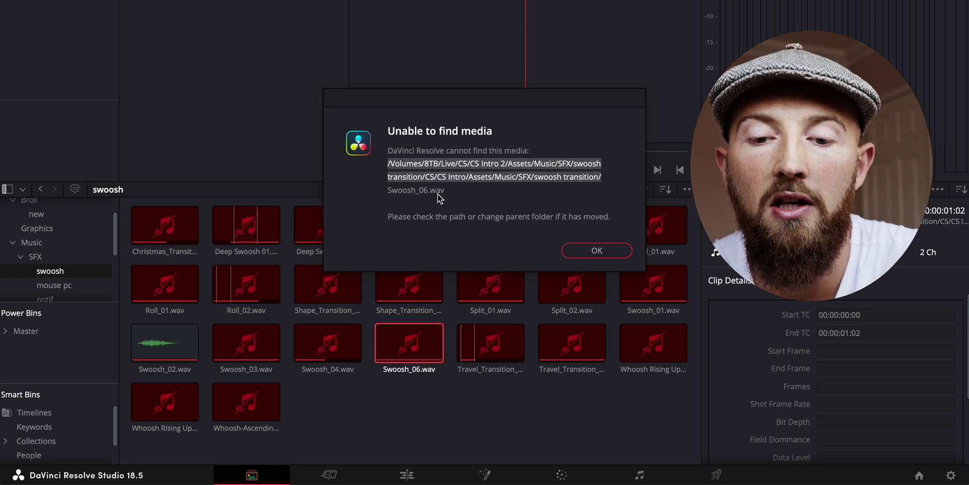
pyautogui.click(613, 252)
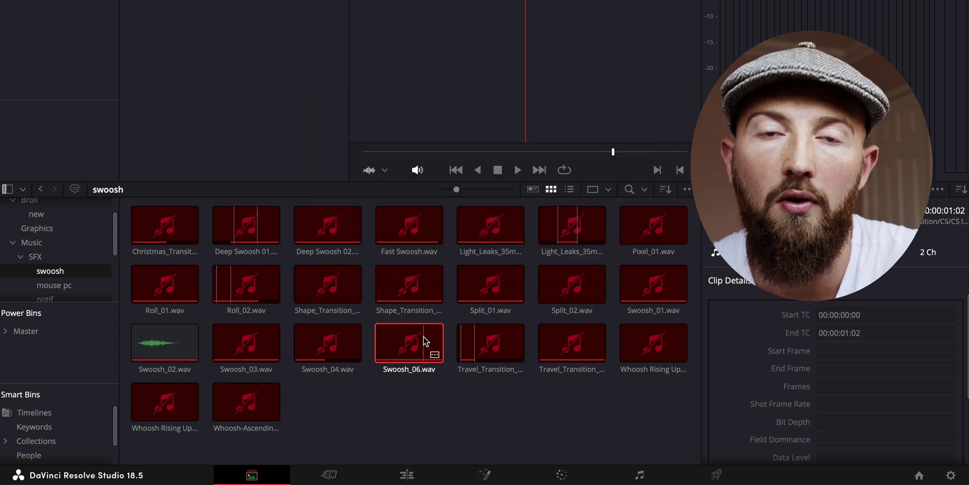
# Change all swoosh clips' source folder from the pasted broken path to swoosh transition.
pyautogui.hotkey('ctrl', 'a')
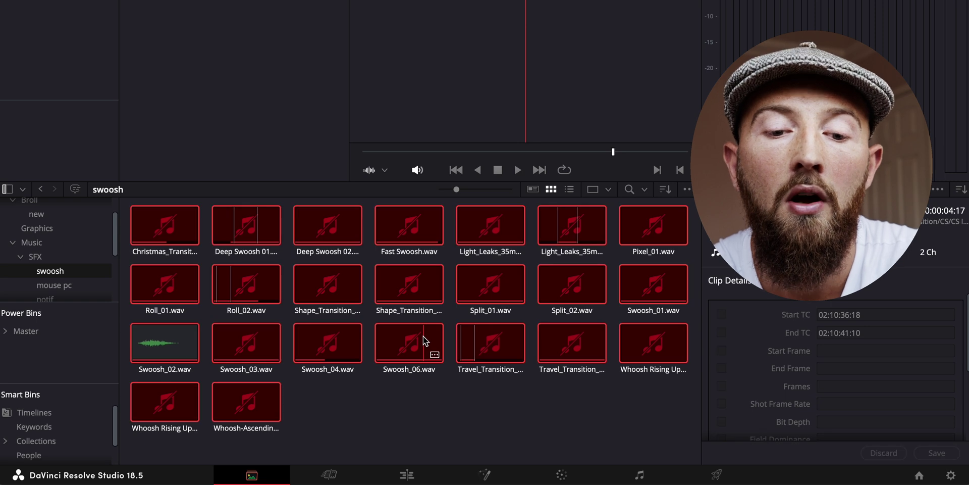
pyautogui.rightClick(409, 348)
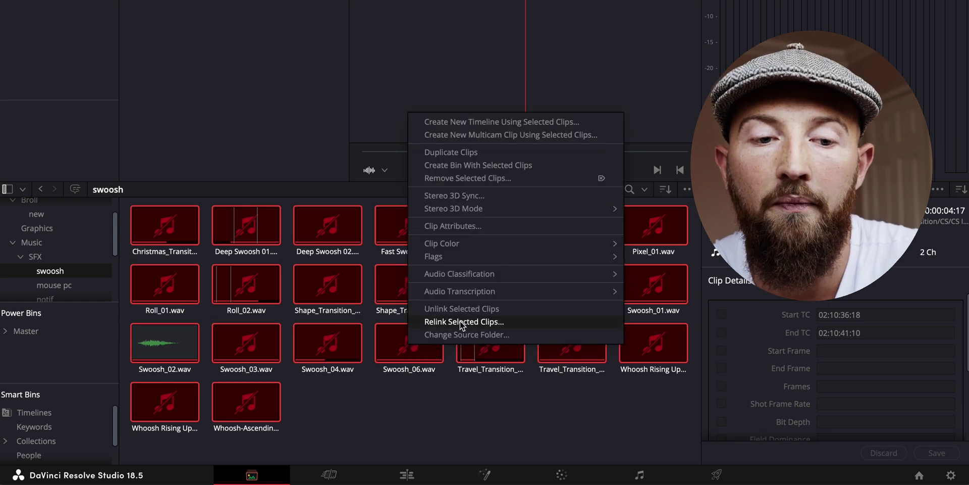
pyautogui.click(465, 335)
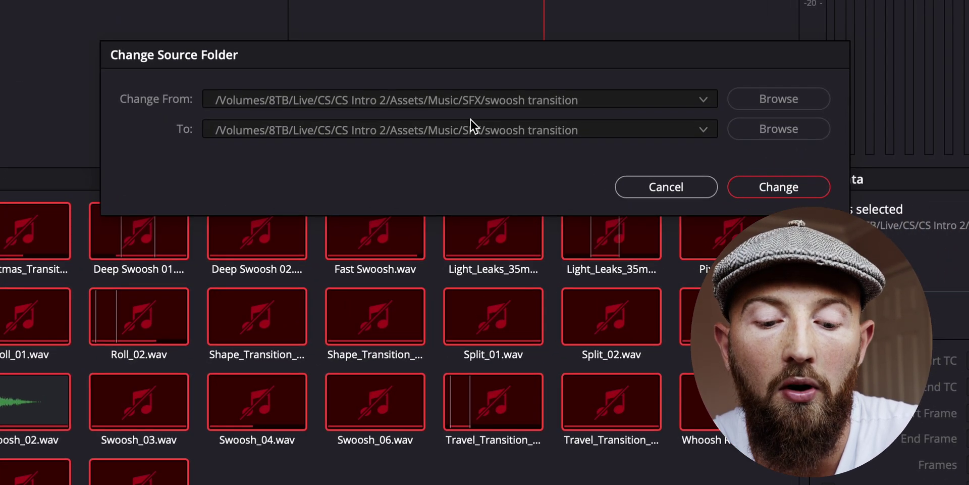
pyautogui.moveTo(597, 100); pyautogui.dragTo(250, 68)
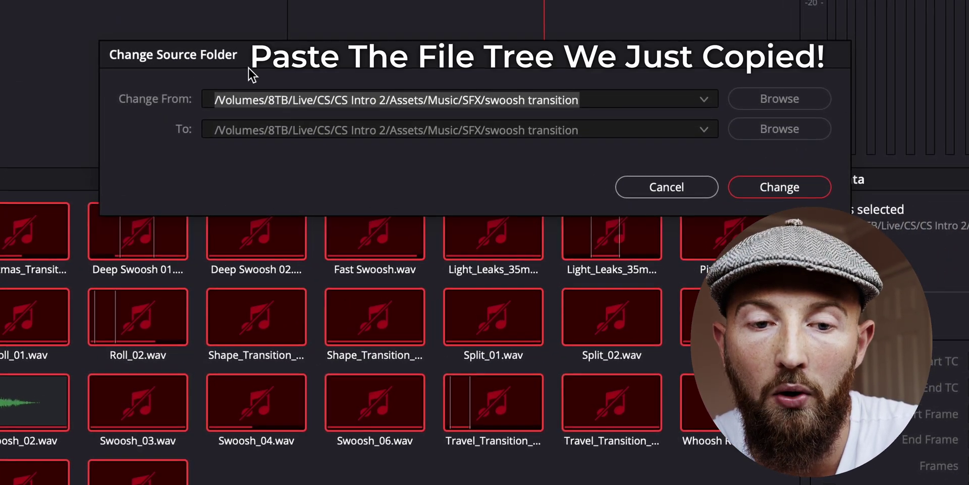
pyautogui.press('super+v')
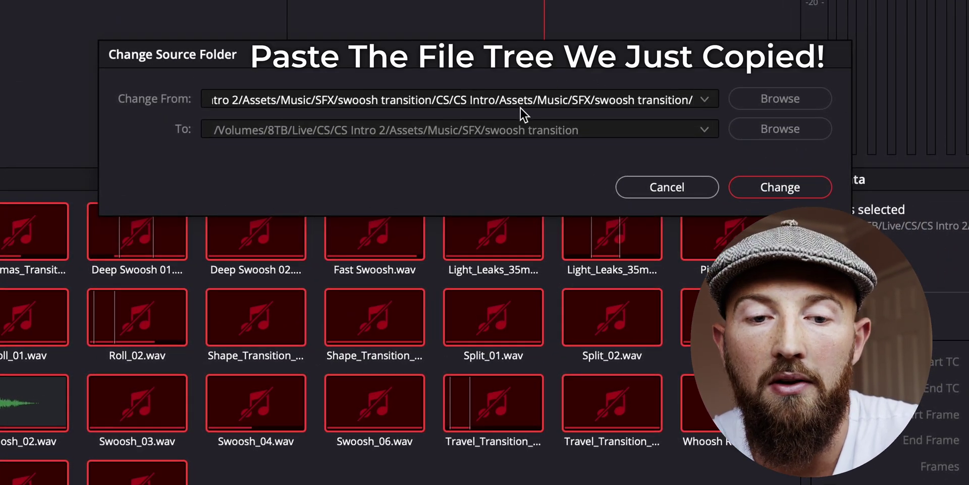
pyautogui.click(778, 132)
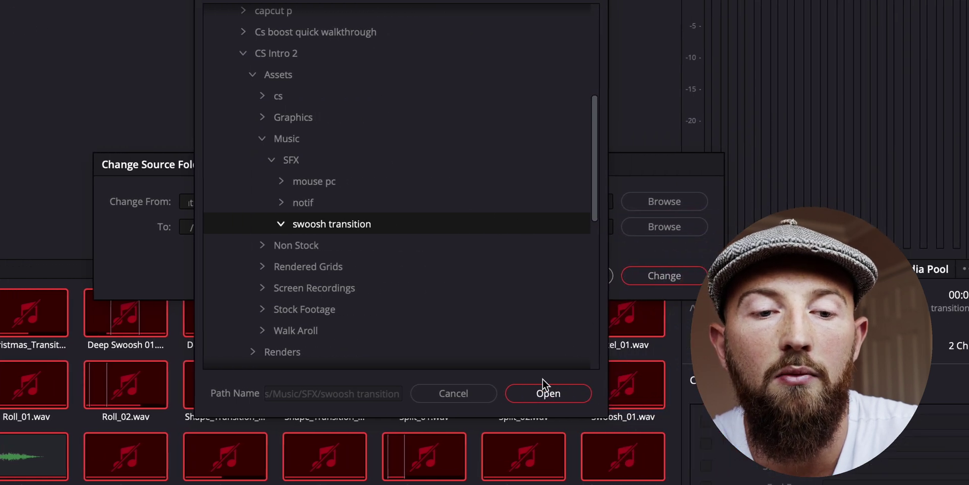
pyautogui.click(543, 393)
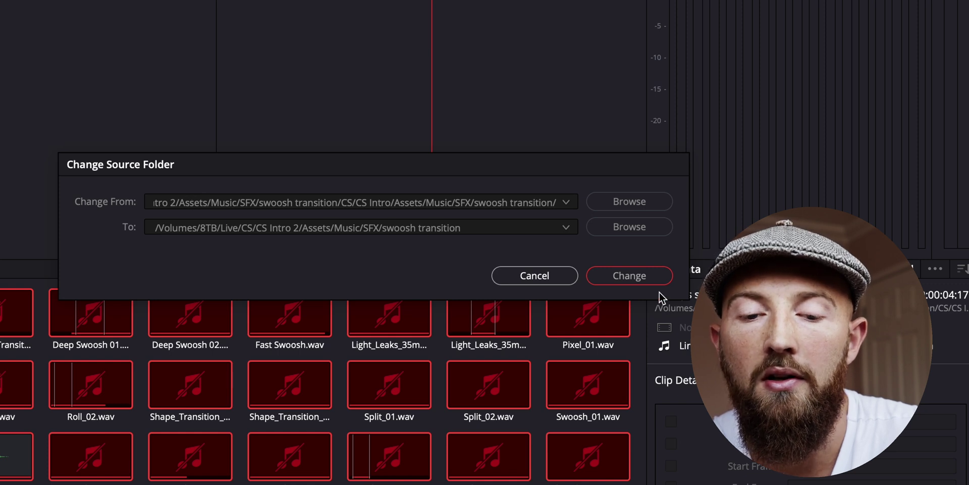
pyautogui.click(650, 276)
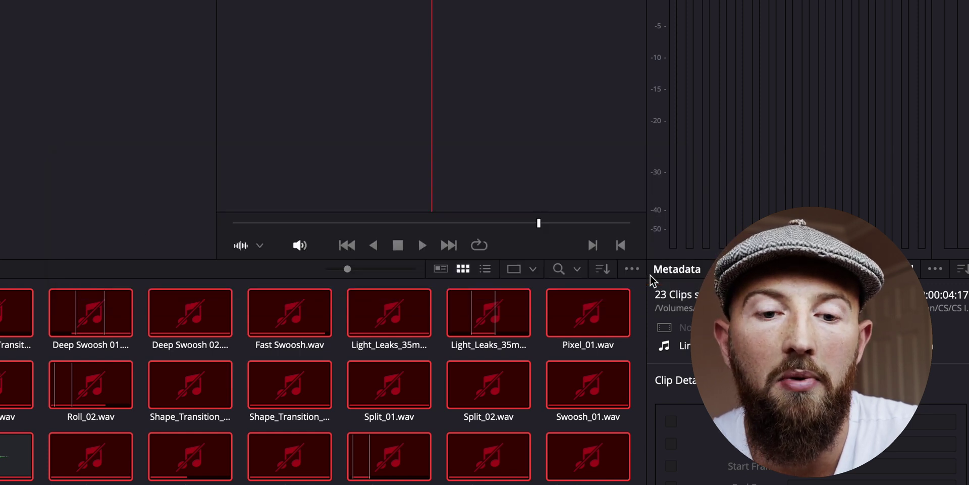
pyautogui.click(285, 384)
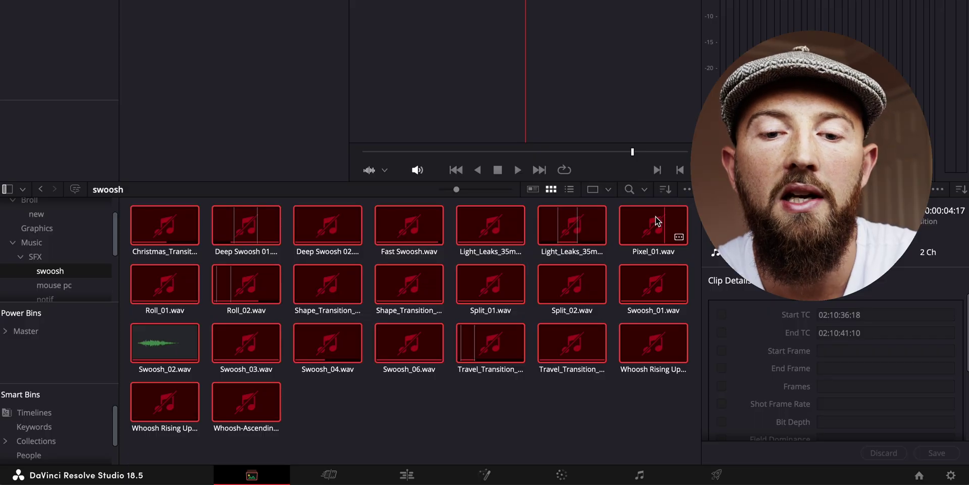
pyautogui.click(497, 405)
pyautogui.rightClick(489, 222)
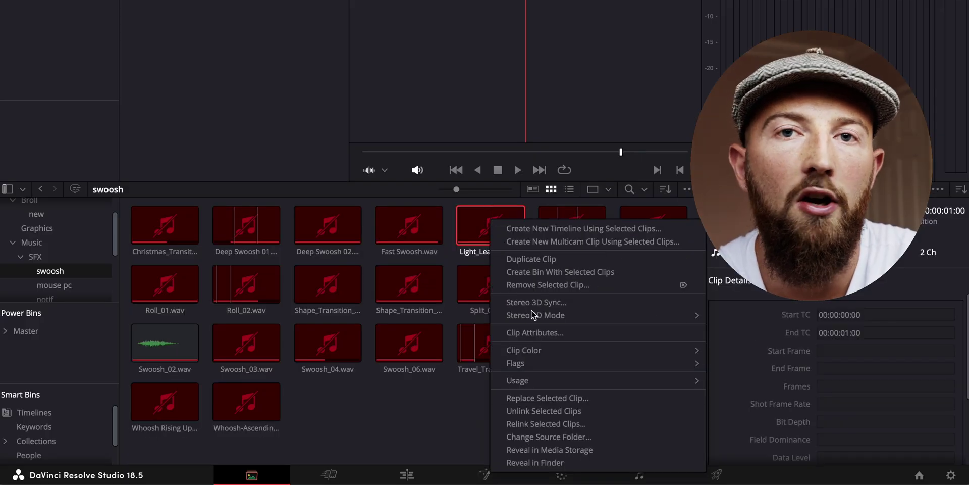
pyautogui.click(532, 462)
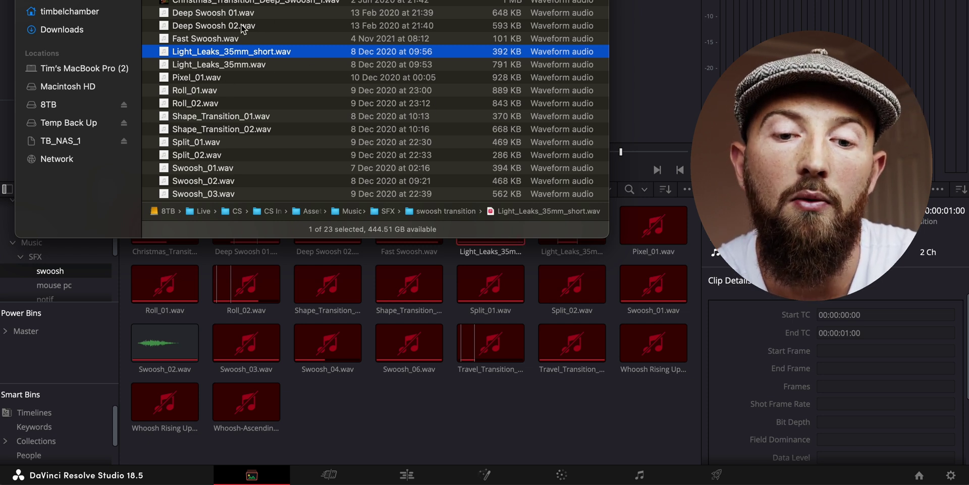
pyautogui.press('super+w')
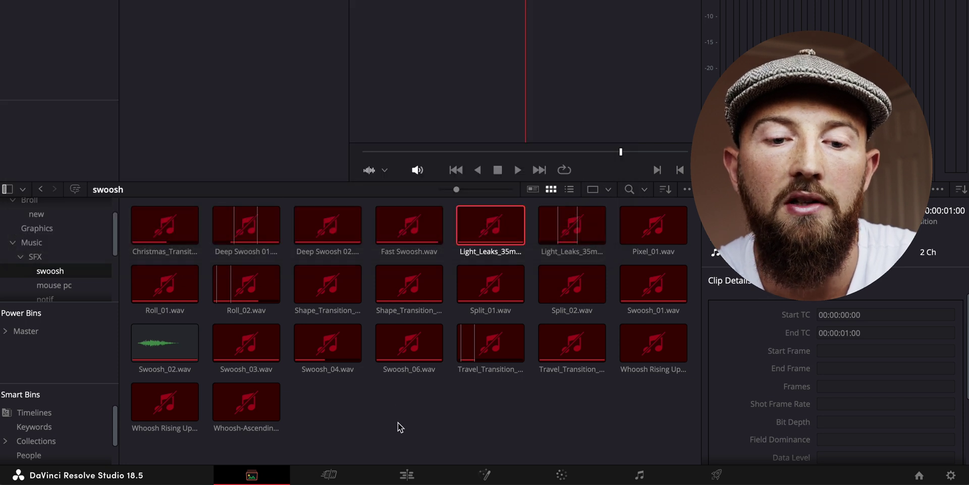
# Copy Pixel_01.wav's missing folder path from the Reveal in Finder warning.
pyautogui.rightClick(657, 232)
pyautogui.click(713, 454)
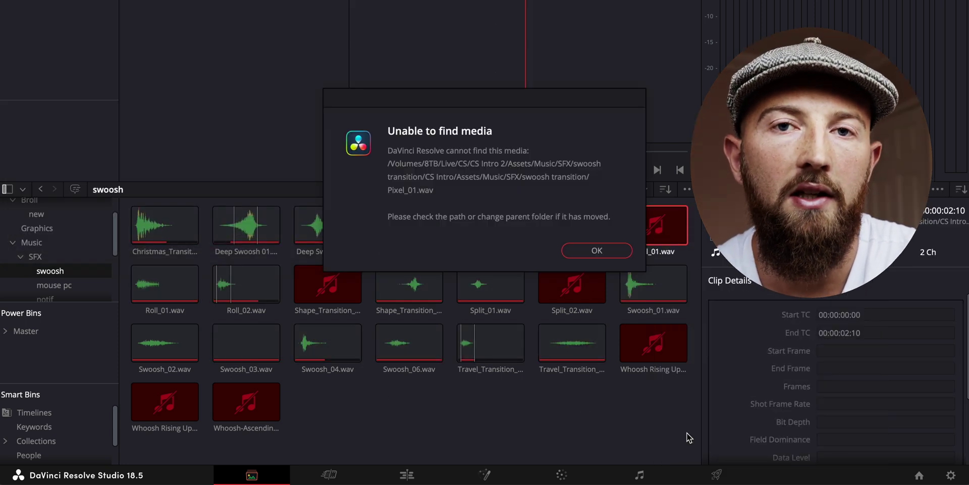
pyautogui.moveTo(423, 167); pyautogui.dragTo(586, 182)
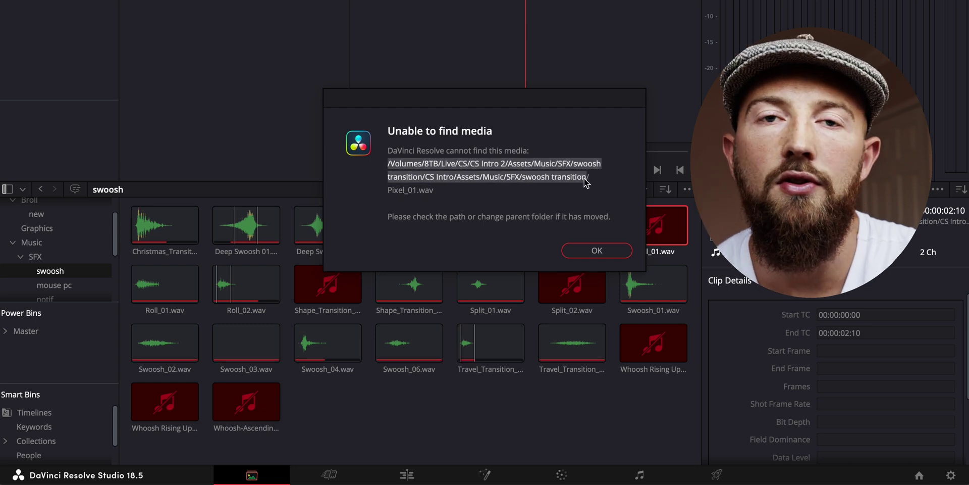
pyautogui.click(605, 255)
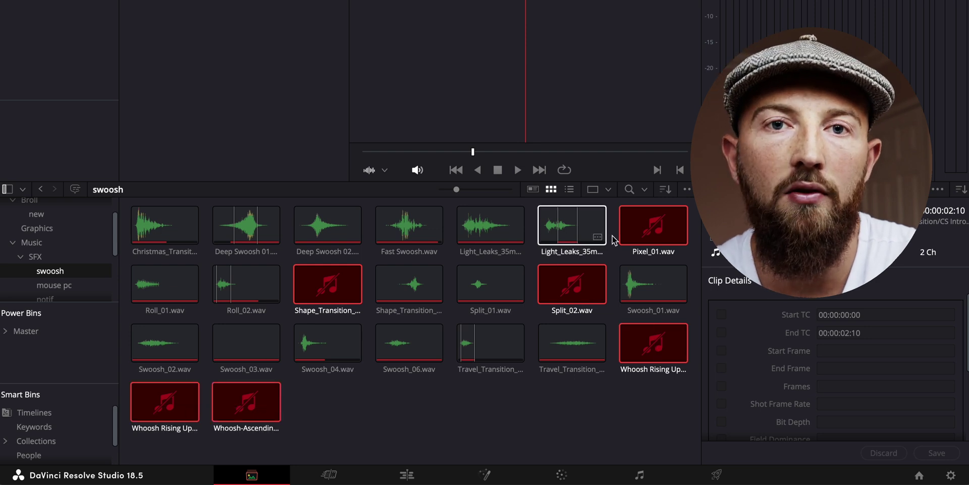
# Change the offline clips' source folder to the swoosh transition folder.
pyautogui.rightClick(635, 227)
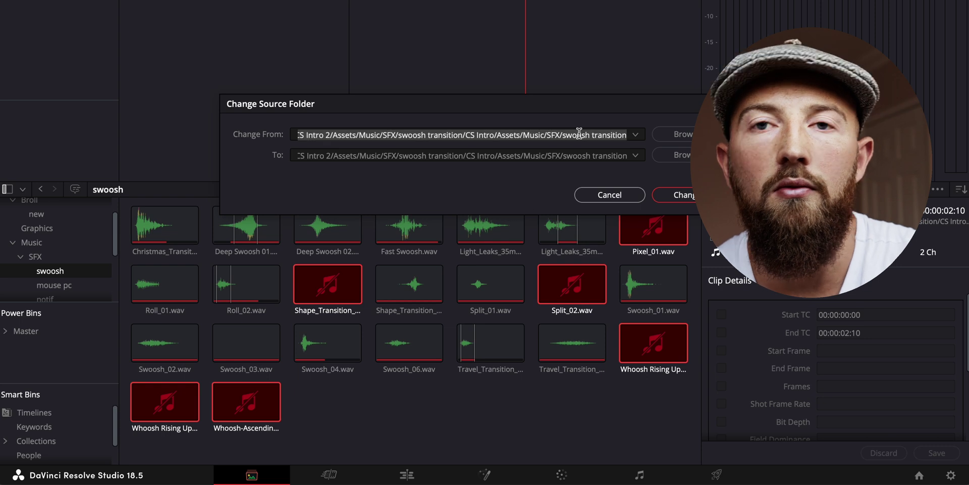
pyautogui.click(667, 157)
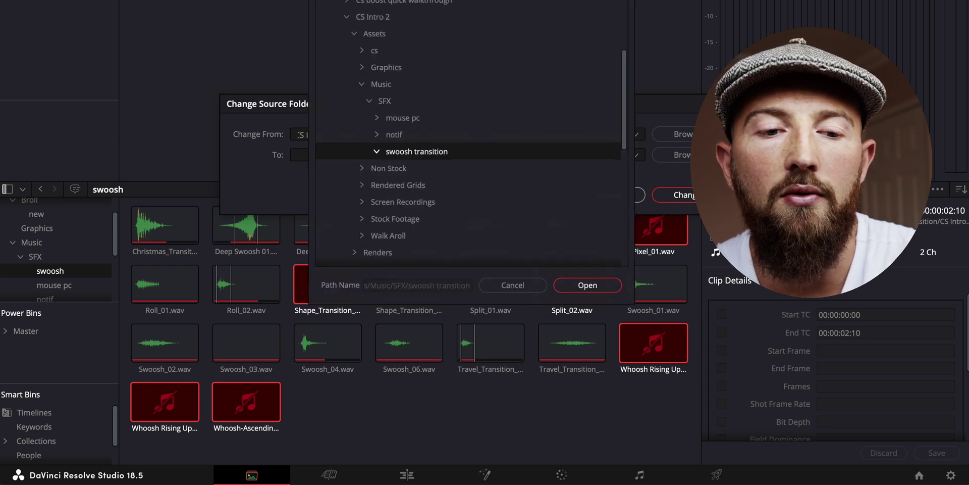
pyautogui.click(605, 293)
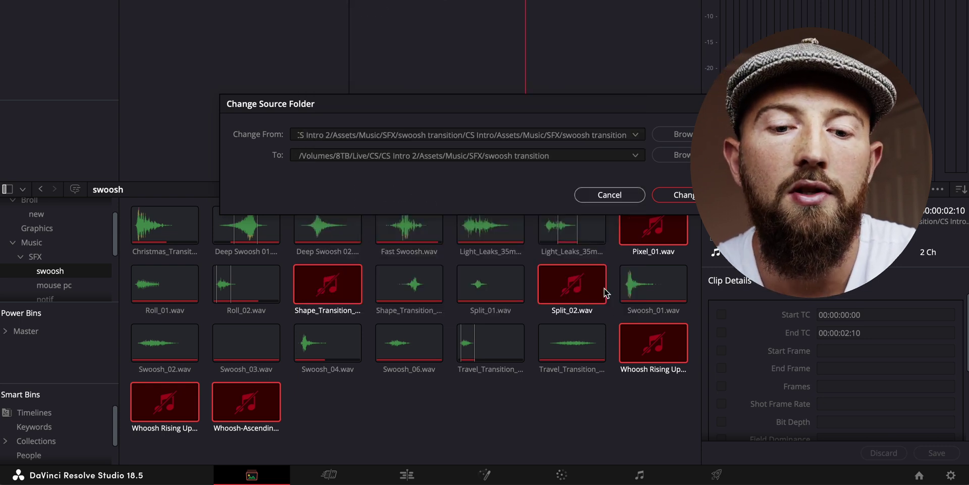
pyautogui.click(676, 194)
# Reveal Pixel_01.wav in Finder, then deselect to confirm every swoosh clip shows a waveform.
pyautogui.rightClick(654, 227)
pyautogui.click(716, 454)
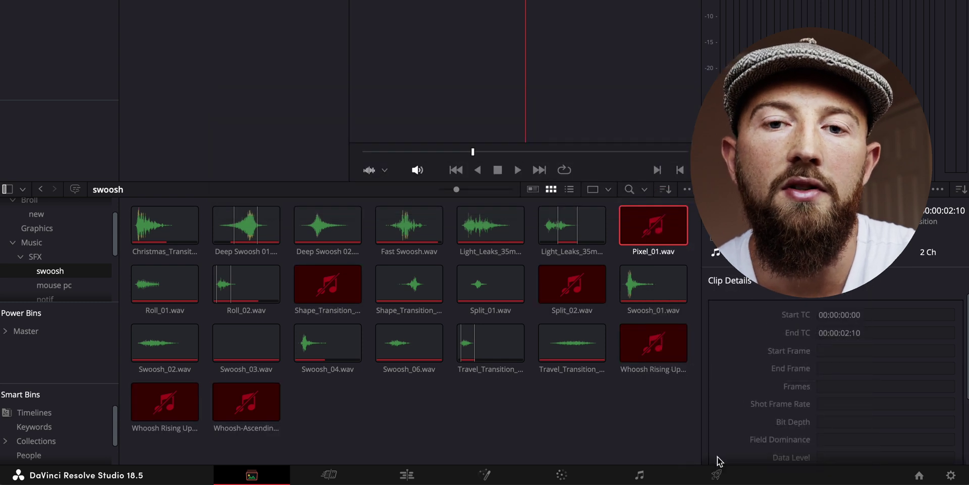
pyautogui.click(531, 446)
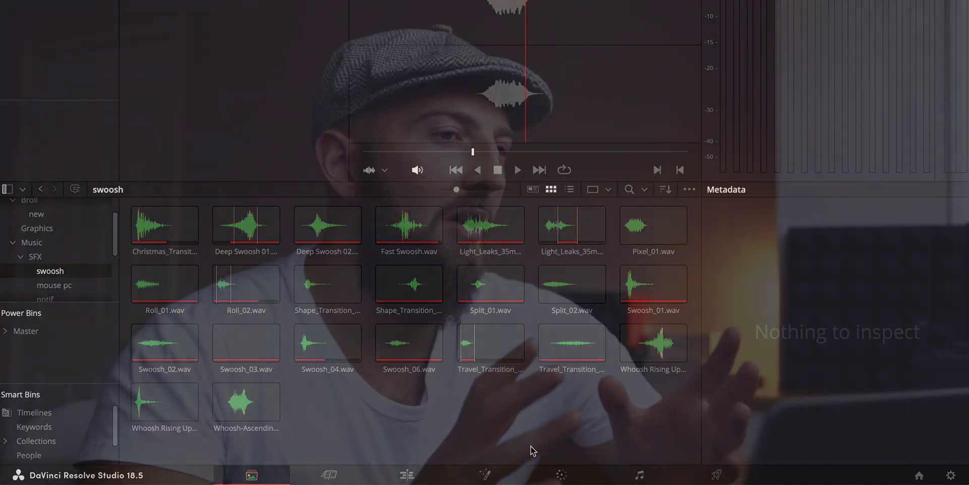